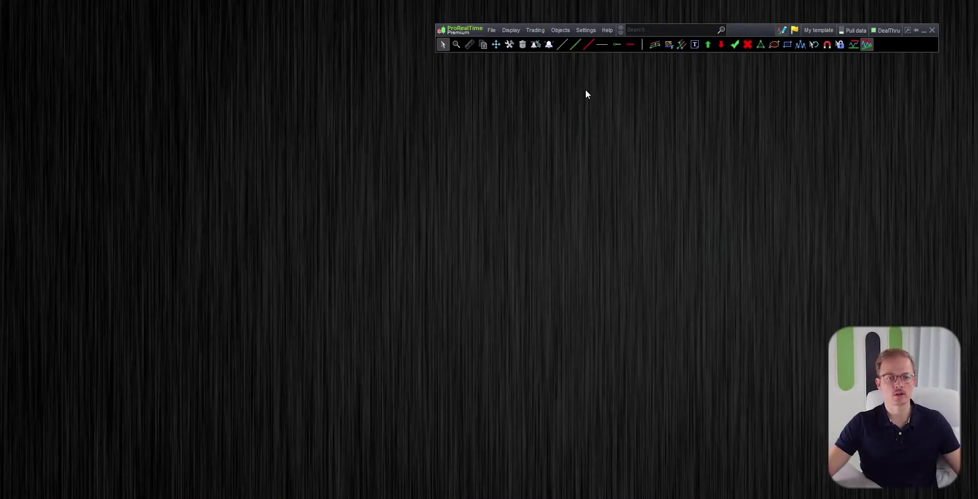
Step: View the platform time zone settings, then close the settings window
{"action": "left_click", "coordinate": [589, 30]}
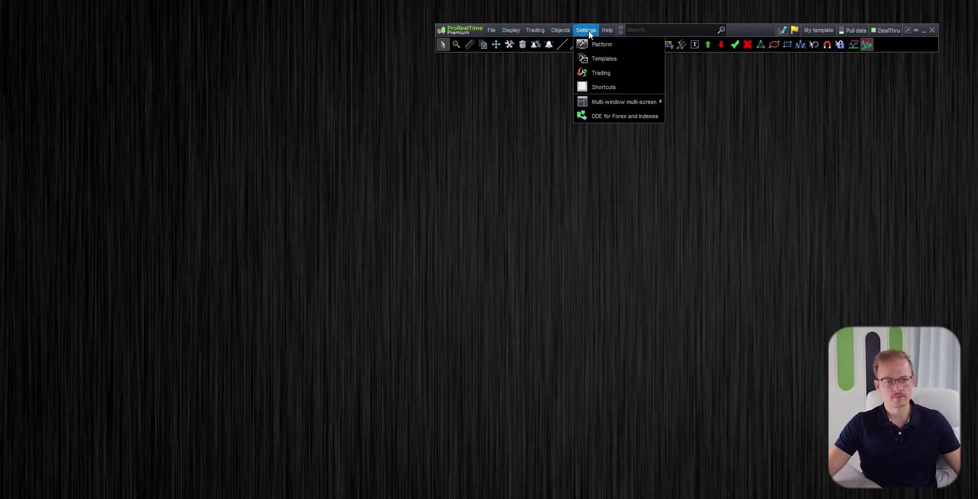
{"action": "left_click", "coordinate": [610, 45]}
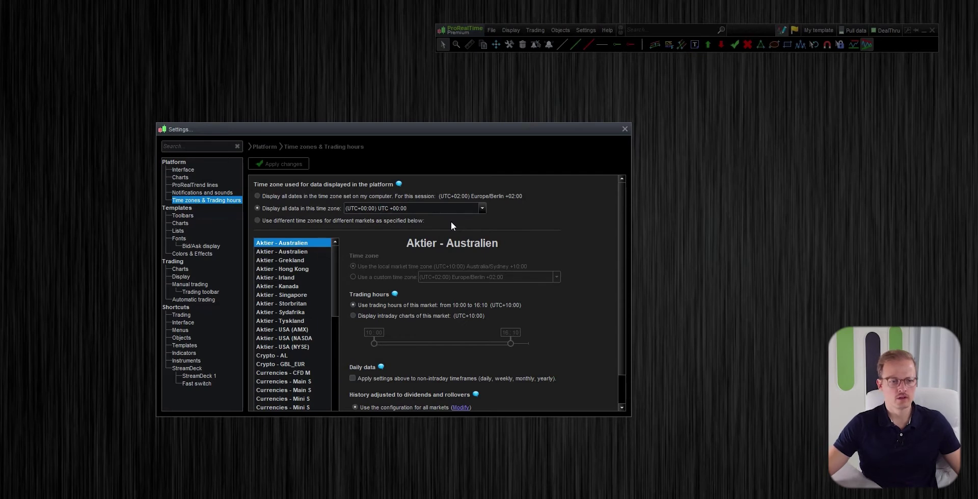
{"action": "left_click", "coordinate": [625, 129]}
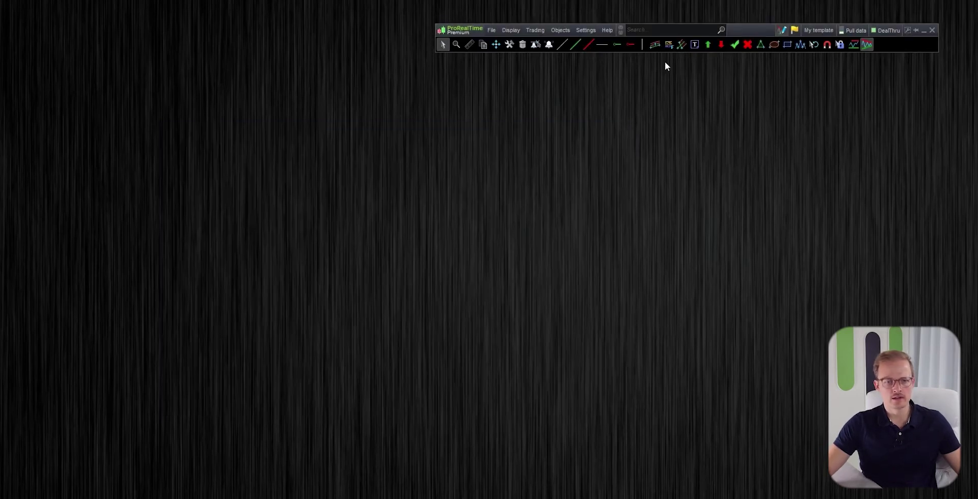
Step: Search 'wall street', open the Wall Street Cash (1€) chart and switch it to 5 minutes
{"action": "left_click", "coordinate": [653, 31]}
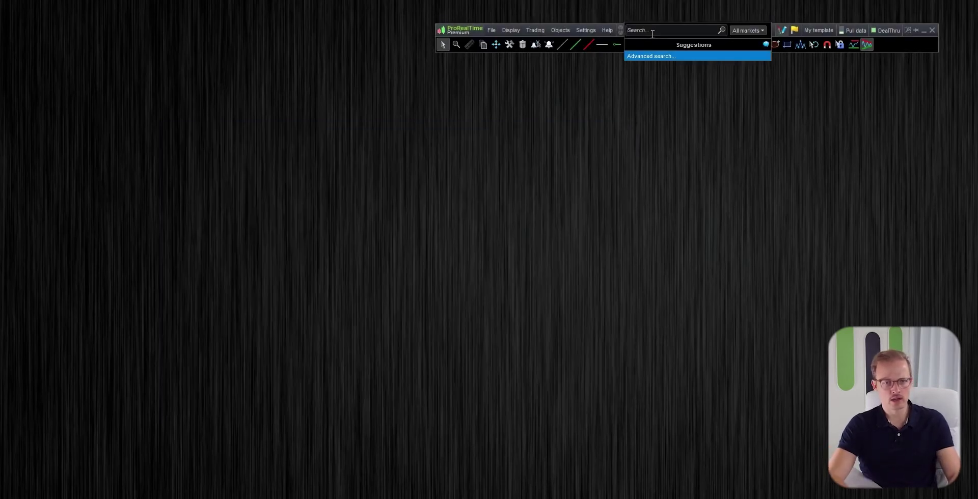
{"action": "type", "text": "wall street cash"}
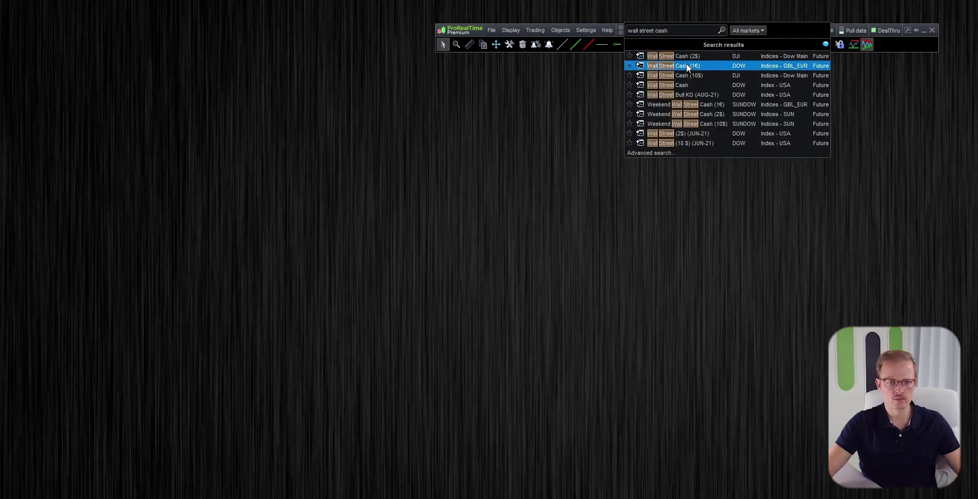
{"action": "left_click", "coordinate": [686, 66]}
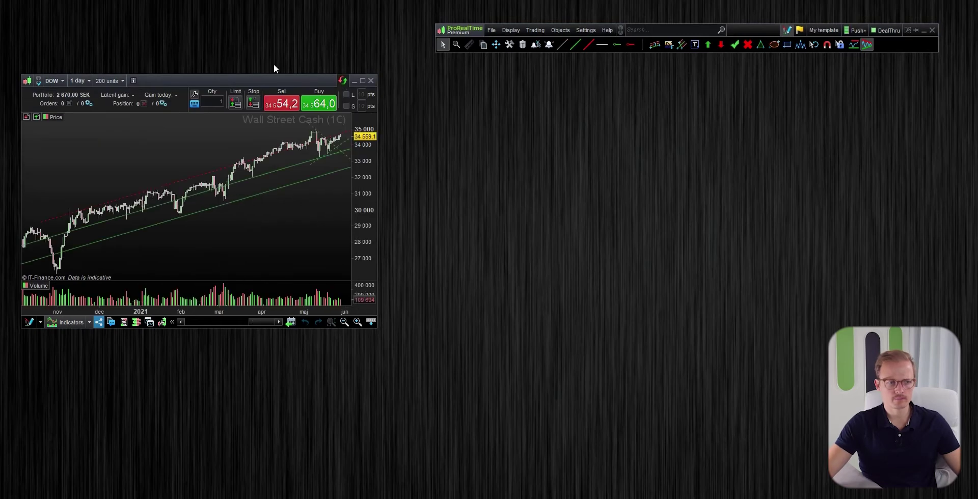
{"action": "left_click", "coordinate": [105, 81]}
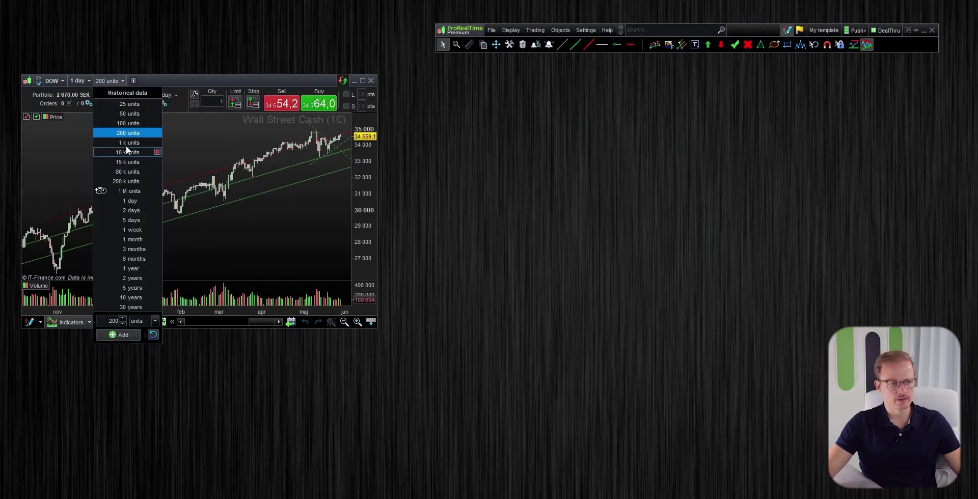
{"action": "left_click", "coordinate": [77, 81]}
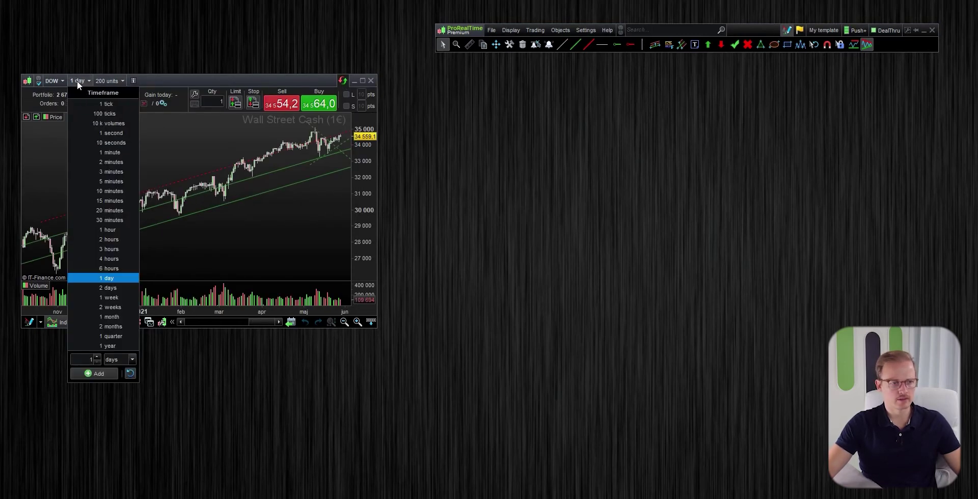
{"action": "left_click", "coordinate": [109, 181]}
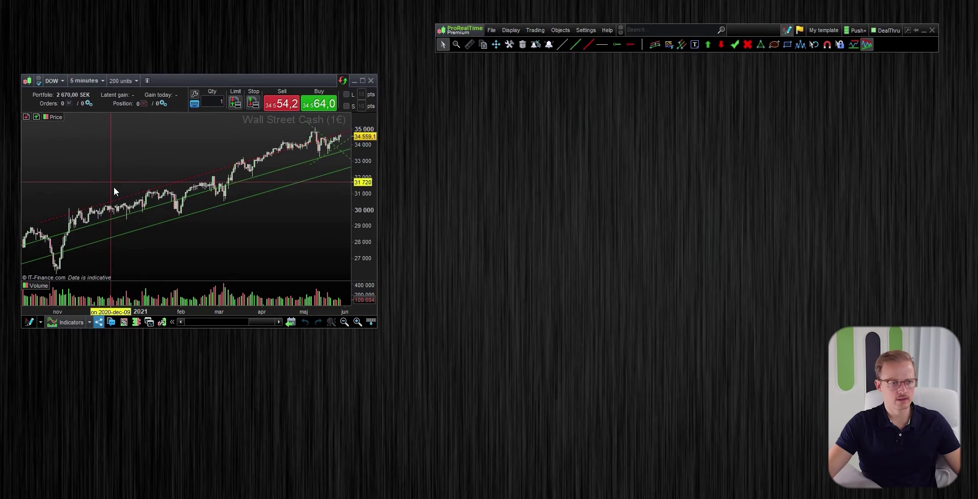
Step: Prepare PRTA DOW M5 for automatic trading from the Backtesting & Automatic Trading systems
{"action": "left_click", "coordinate": [76, 323]}
{"action": "left_click", "coordinate": [863, 141]}
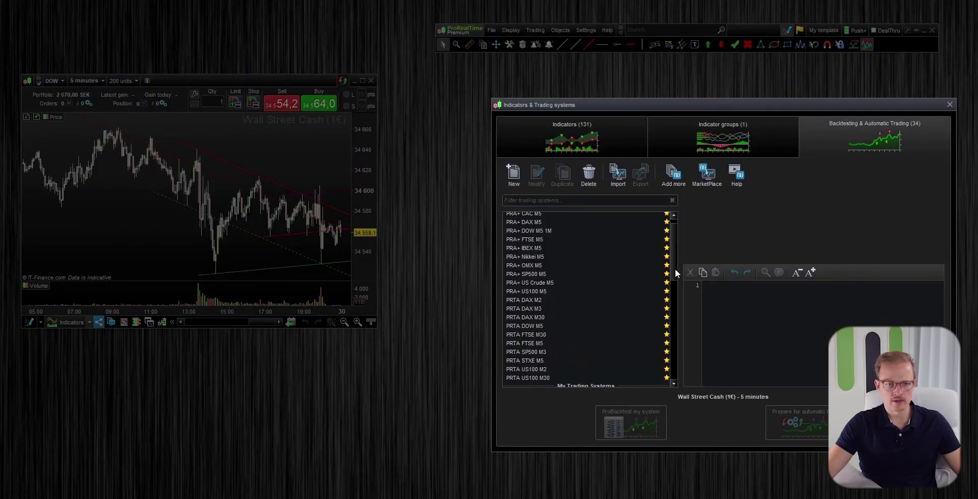
{"action": "scroll", "coordinate": [675, 268], "scroll_direction": "down", "scroll_amount": 2}
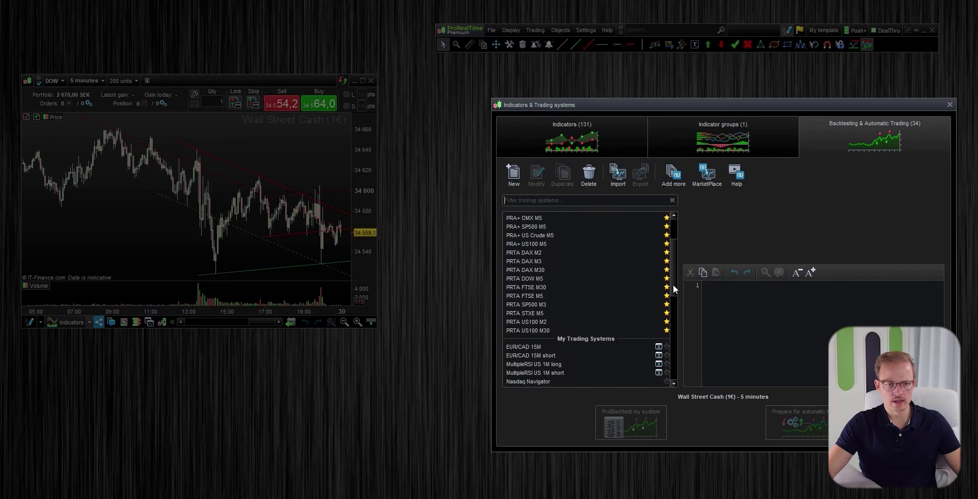
{"action": "left_click", "coordinate": [538, 279]}
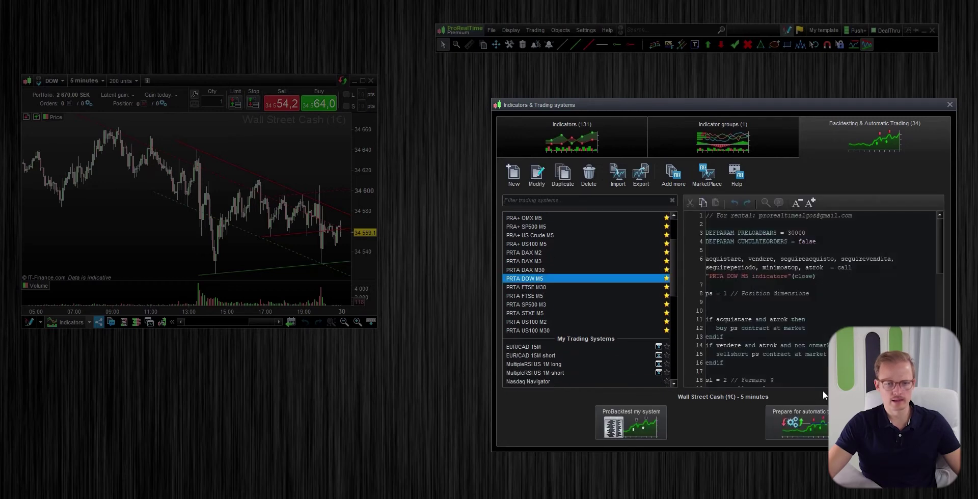
{"action": "left_click", "coordinate": [805, 424]}
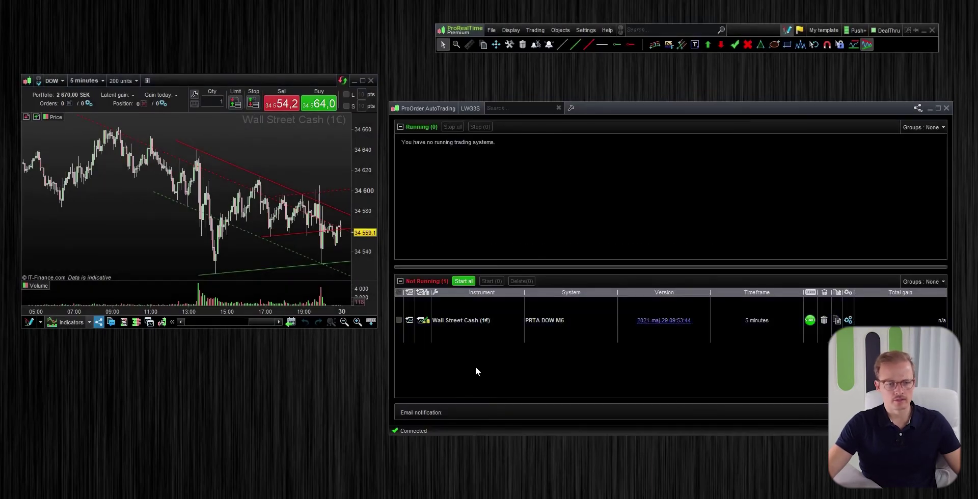
{"action": "left_click", "coordinate": [411, 338]}
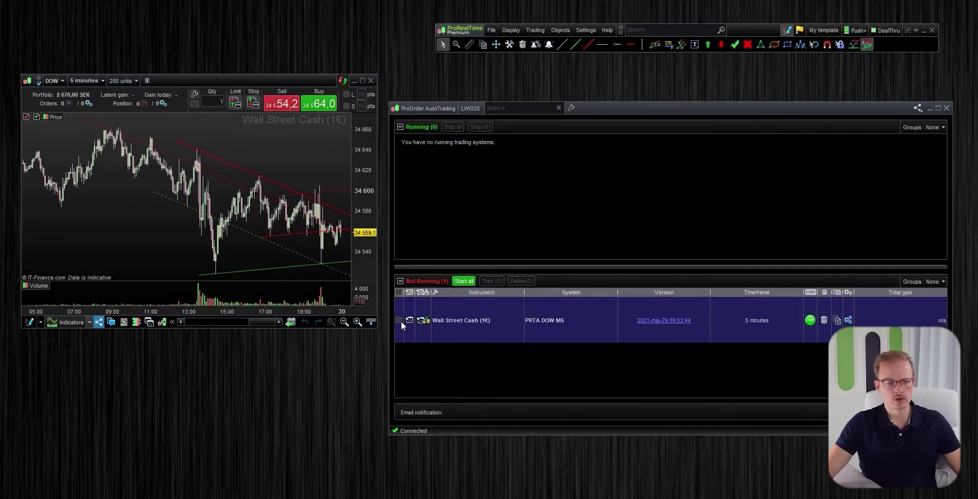
{"action": "left_click", "coordinate": [399, 320]}
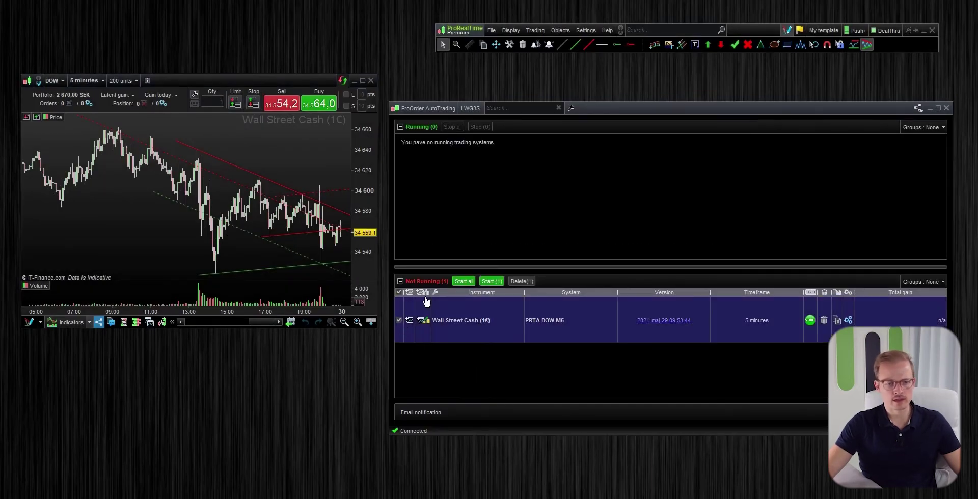
{"action": "left_click", "coordinate": [490, 282]}
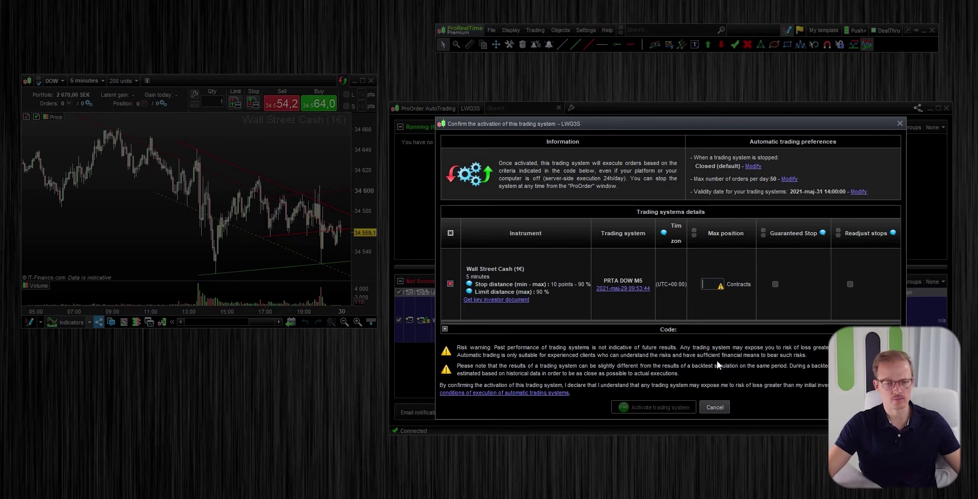
{"action": "left_click", "coordinate": [715, 407]}
{"action": "left_click", "coordinate": [399, 320]}
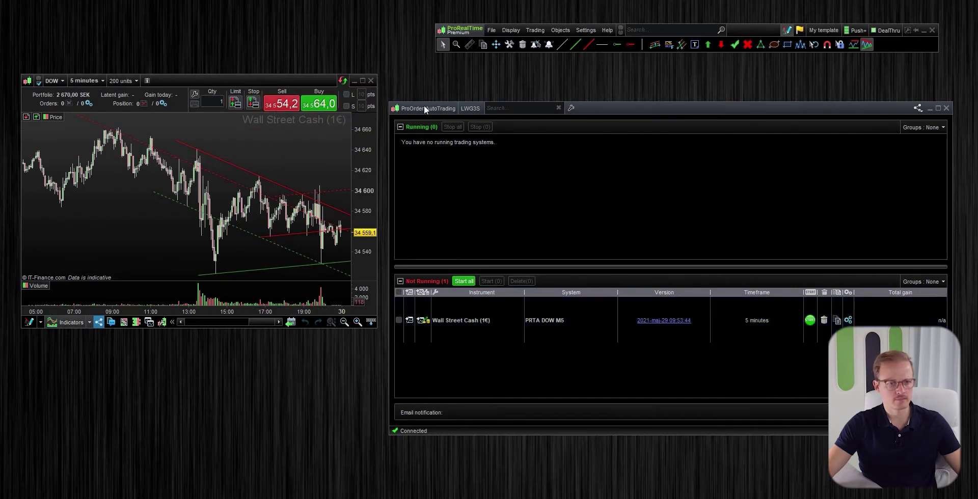
Step: Choose the Europe/Berlin UTC+02:00 time zone, apply and confirm it, then close settings
{"action": "left_click", "coordinate": [585, 30]}
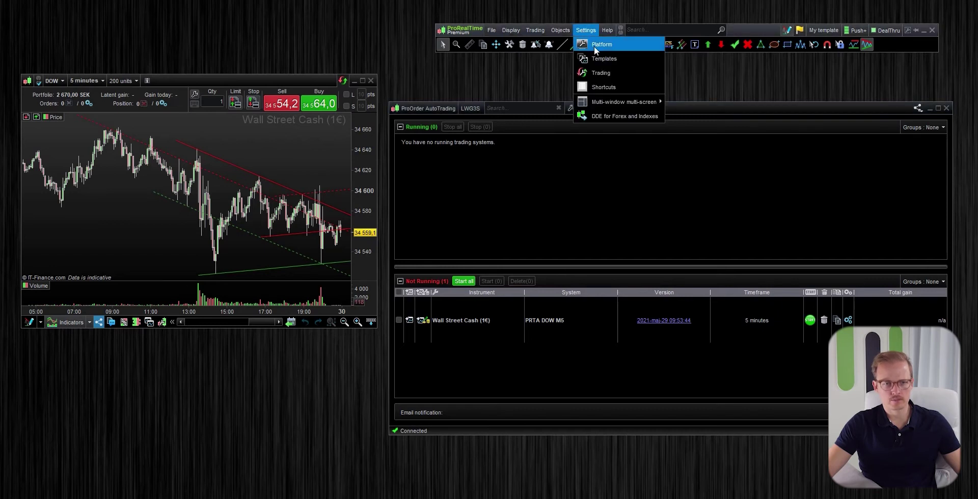
{"action": "left_click", "coordinate": [594, 45]}
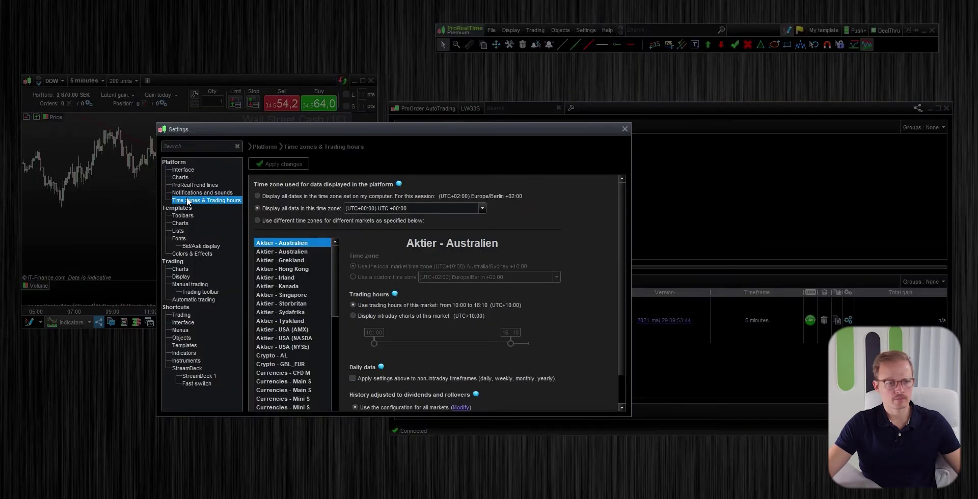
{"action": "left_click", "coordinate": [394, 208]}
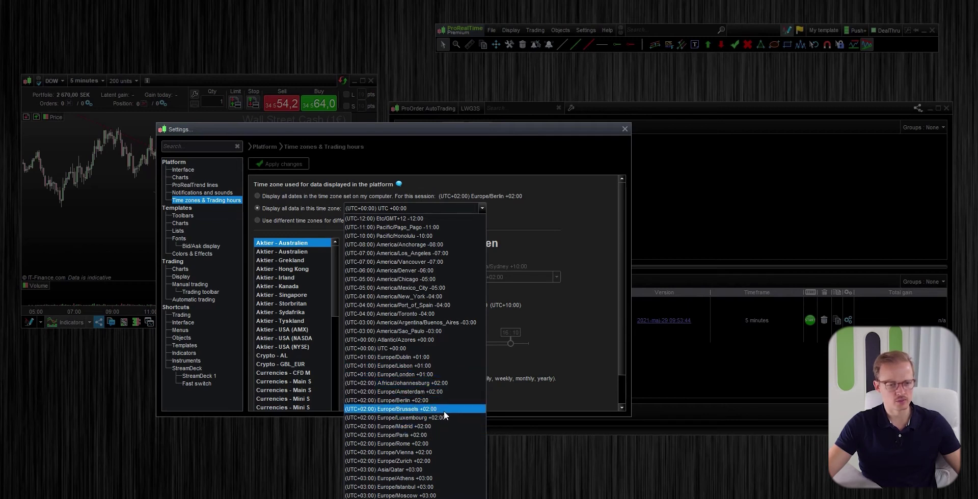
{"action": "left_click", "coordinate": [416, 401]}
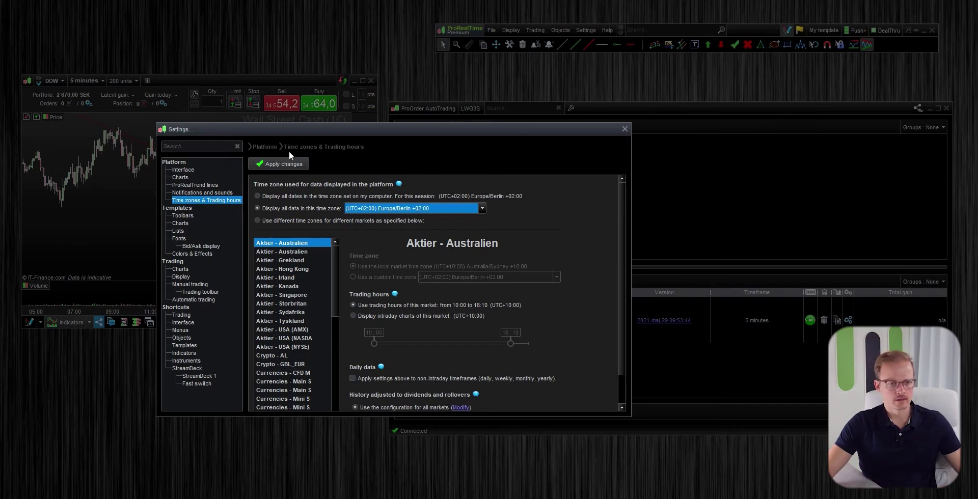
{"action": "left_click", "coordinate": [276, 165]}
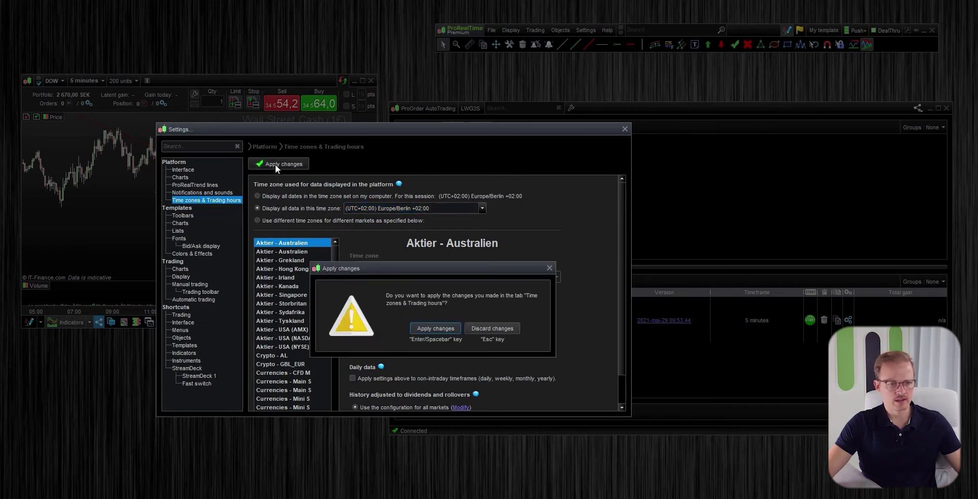
{"action": "left_click", "coordinate": [435, 328]}
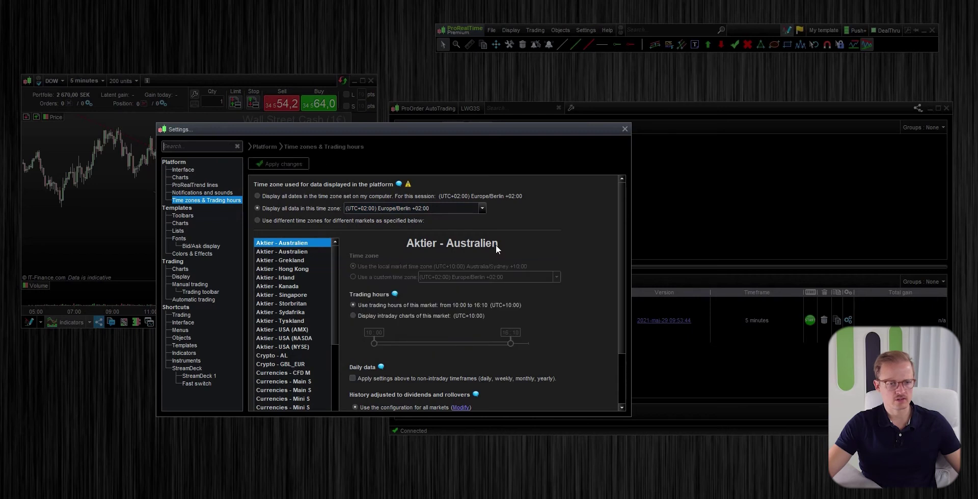
{"action": "left_click", "coordinate": [623, 130]}
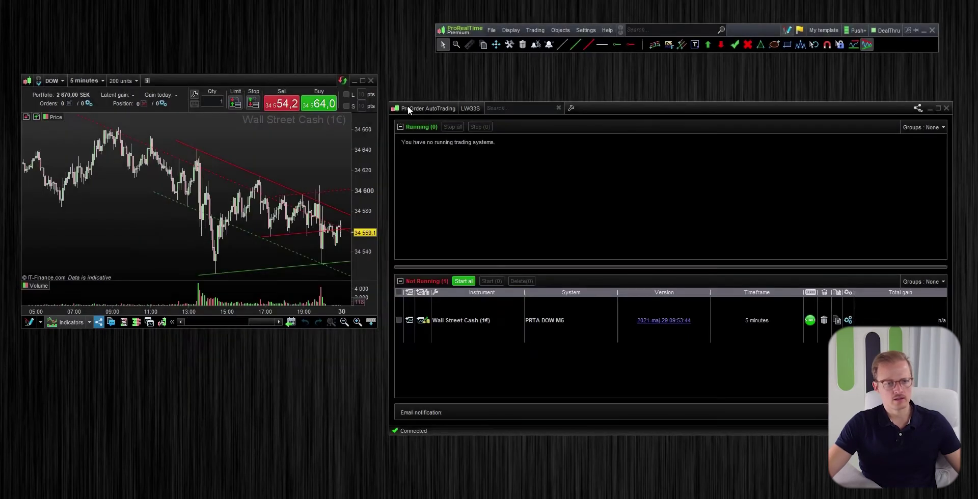
Step: Save and exit, relaunch, and check Time zones & Trading hours still shows UTC+02:00 Europe/Berlin
{"action": "left_click", "coordinate": [931, 31]}
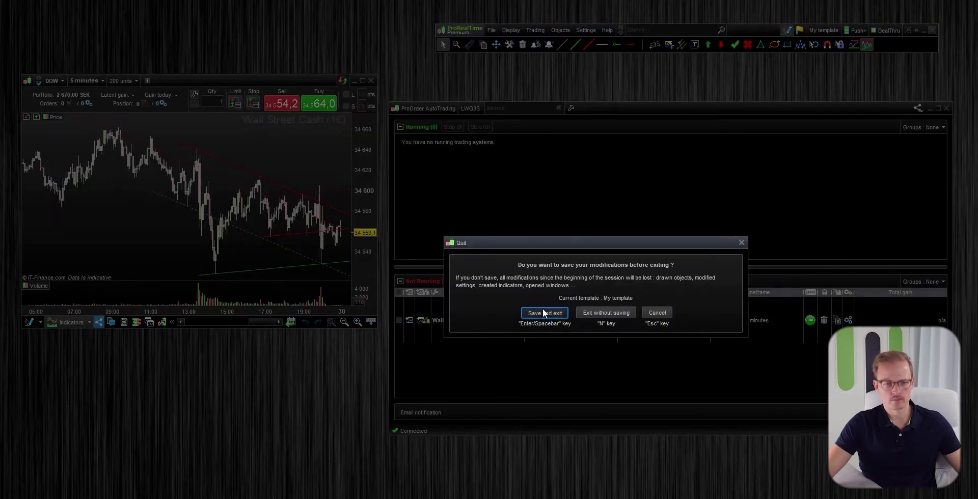
{"action": "left_click", "coordinate": [544, 313]}
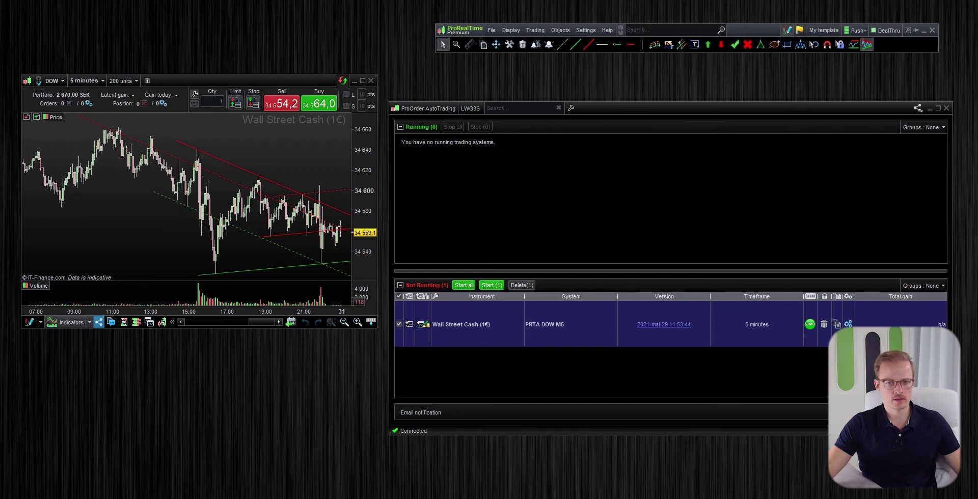
{"action": "left_click", "coordinate": [584, 30]}
{"action": "left_click", "coordinate": [604, 44]}
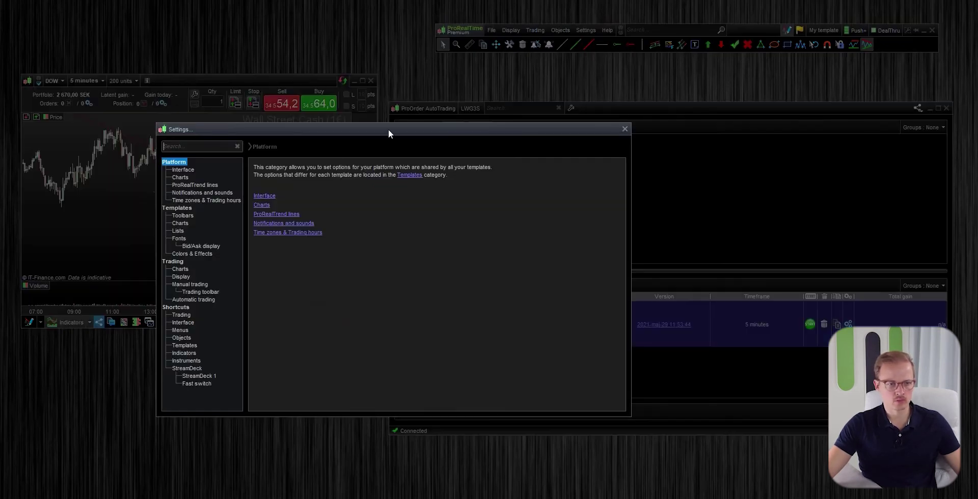
{"action": "left_click", "coordinate": [228, 201]}
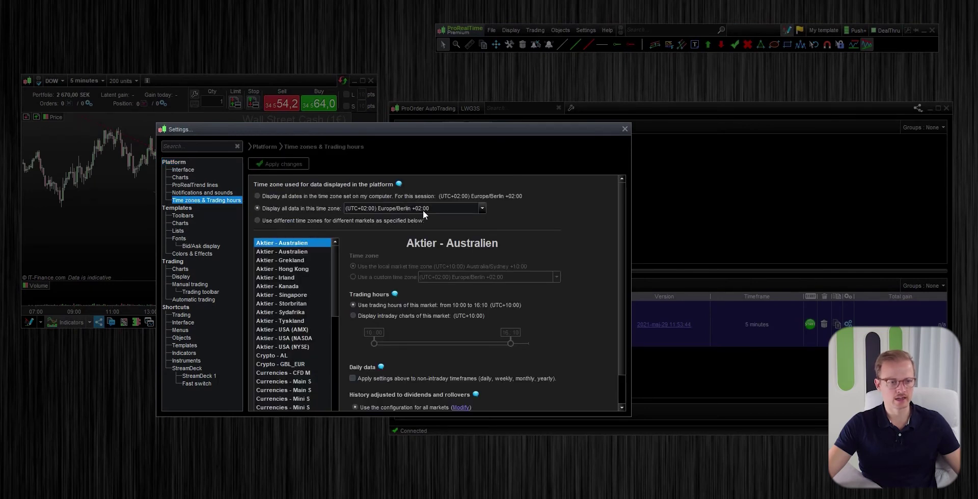
{"action": "left_click", "coordinate": [625, 129]}
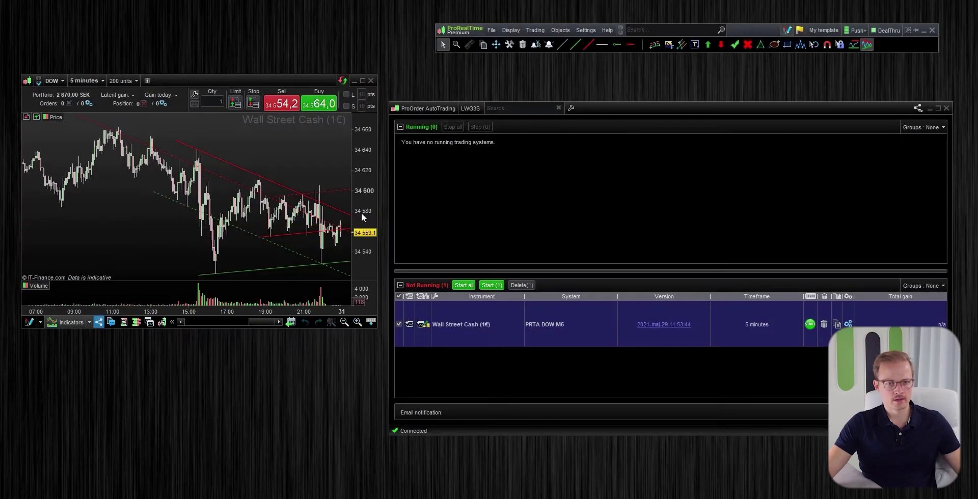
Step: Prepare a second PRTA DOW M5 entry for automatic trading from the Backtesting & Automatic Trading list
{"action": "left_click", "coordinate": [66, 321]}
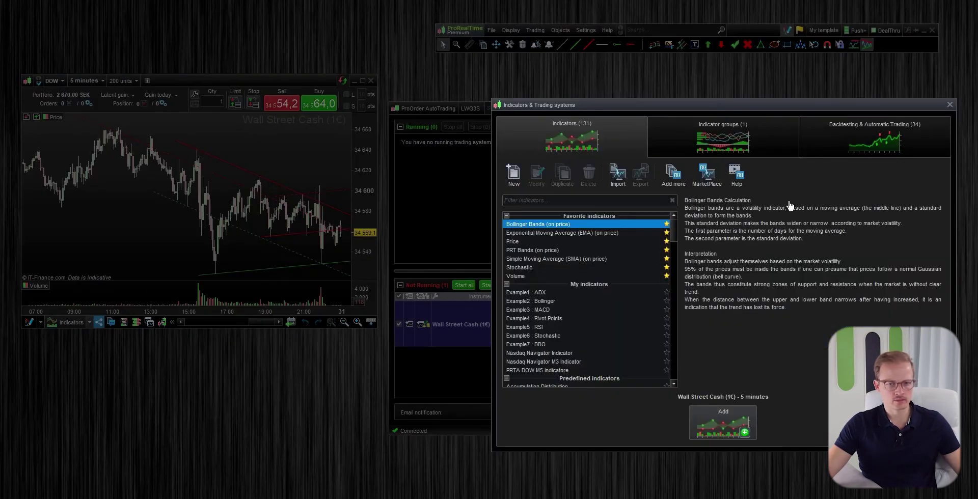
{"action": "left_click", "coordinate": [874, 143]}
{"action": "left_click", "coordinate": [538, 278]}
{"action": "scroll", "coordinate": [538, 301], "scroll_direction": "down", "scroll_amount": 1}
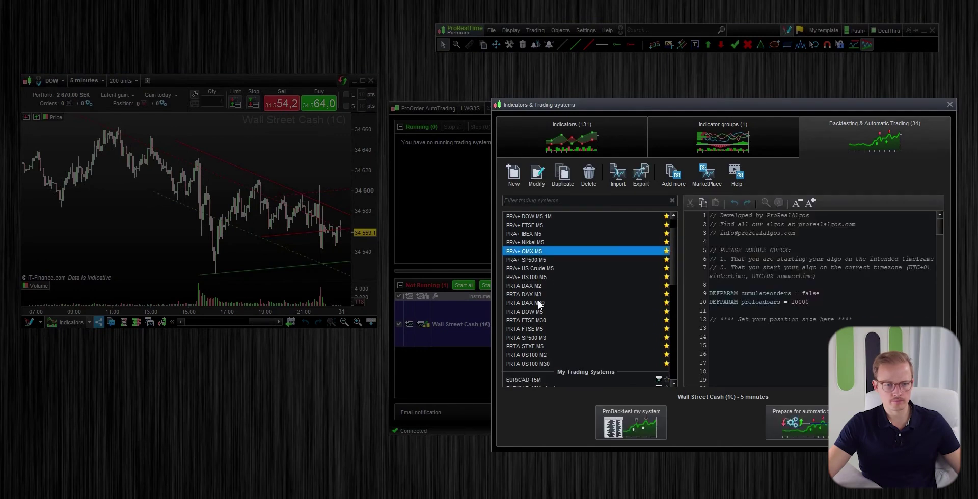
{"action": "left_click", "coordinate": [541, 312]}
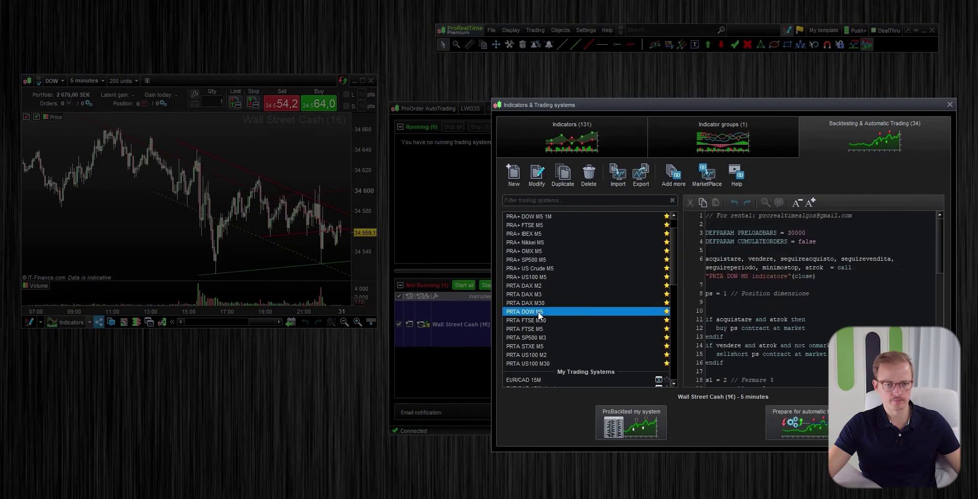
{"action": "left_click", "coordinate": [810, 422]}
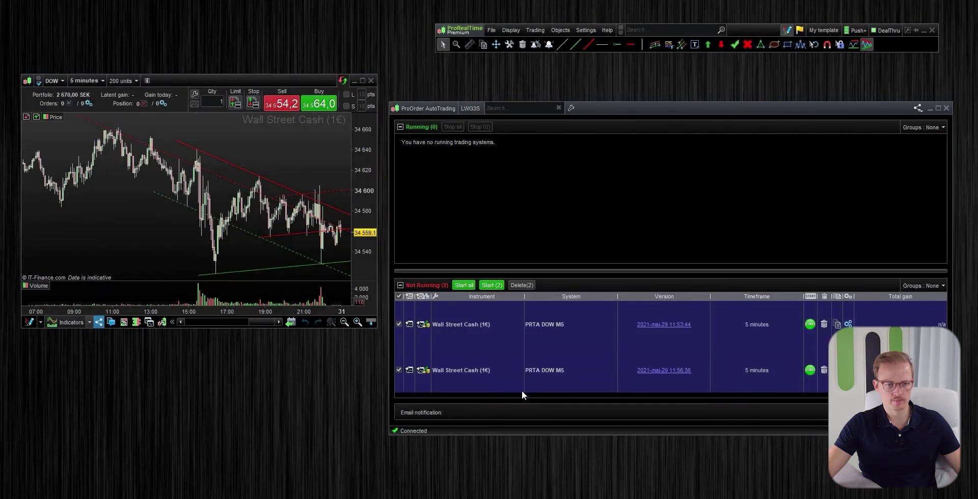
{"action": "left_click", "coordinate": [399, 370]}
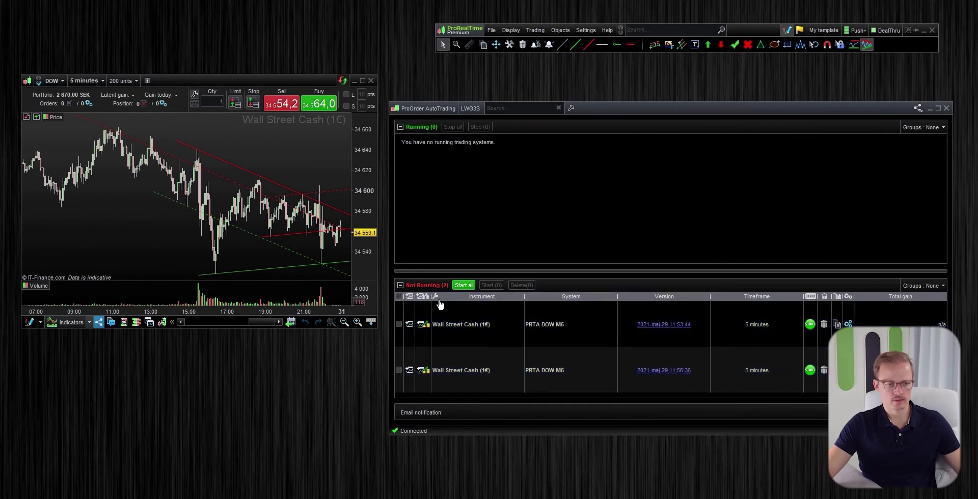
{"action": "left_click", "coordinate": [399, 370]}
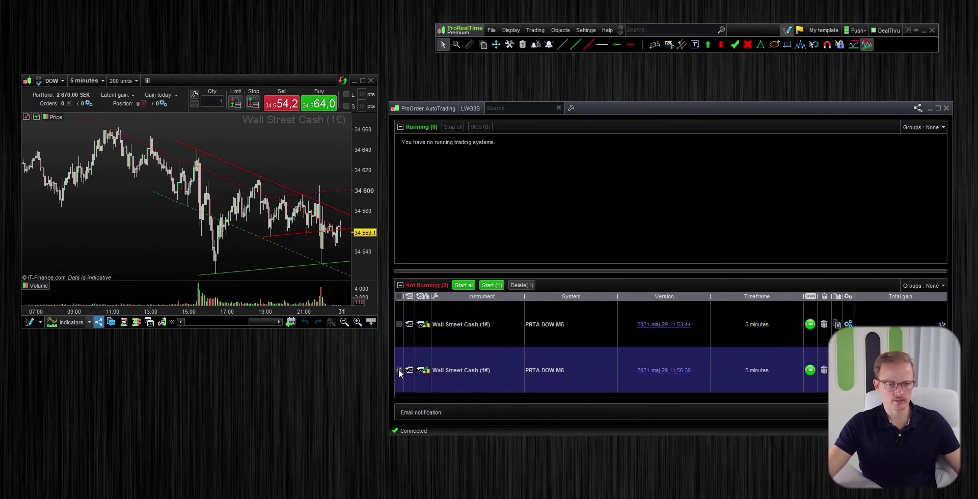
{"action": "left_click", "coordinate": [487, 285]}
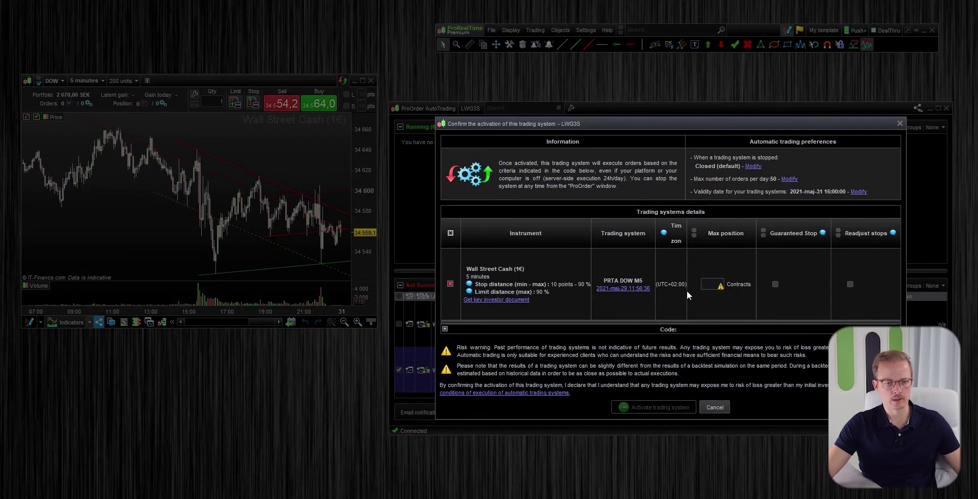
{"action": "left_click", "coordinate": [715, 408]}
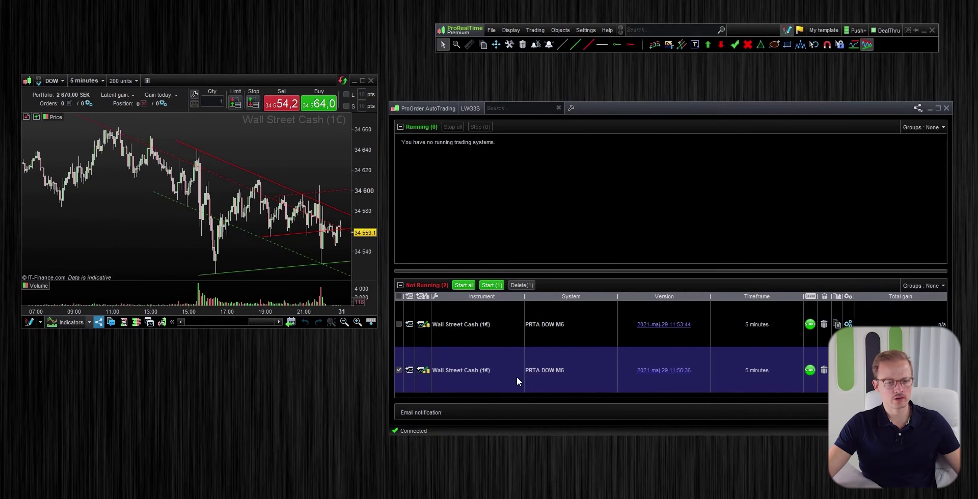
{"action": "left_click", "coordinate": [400, 370]}
{"action": "left_click", "coordinate": [399, 325]}
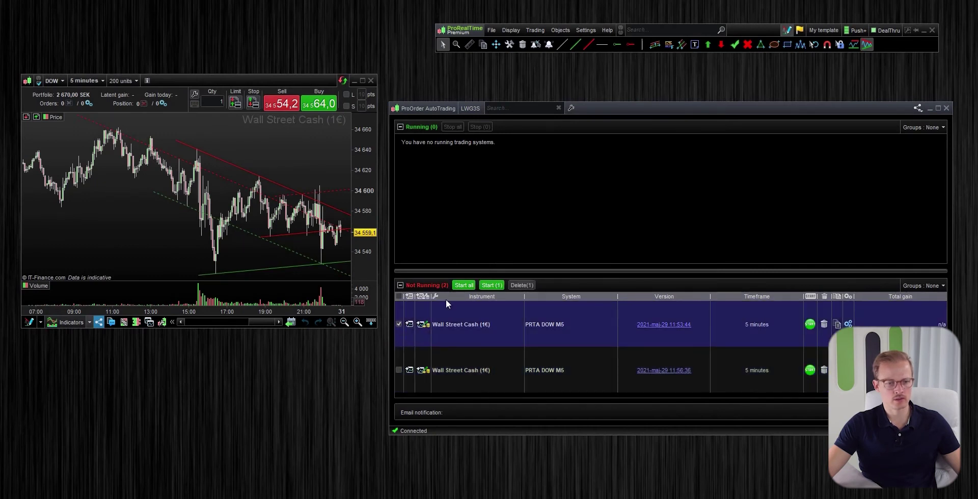
{"action": "left_click", "coordinate": [493, 285]}
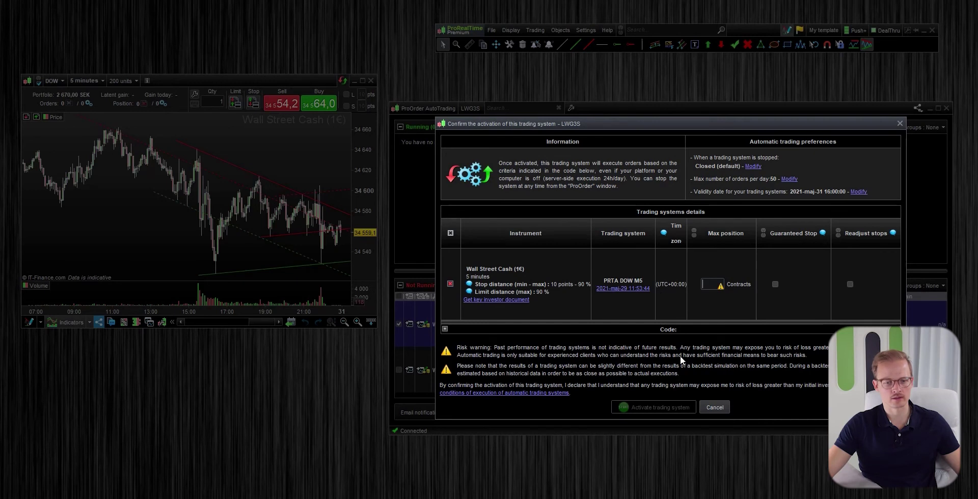
{"action": "left_click", "coordinate": [710, 407]}
{"action": "left_click", "coordinate": [398, 324]}
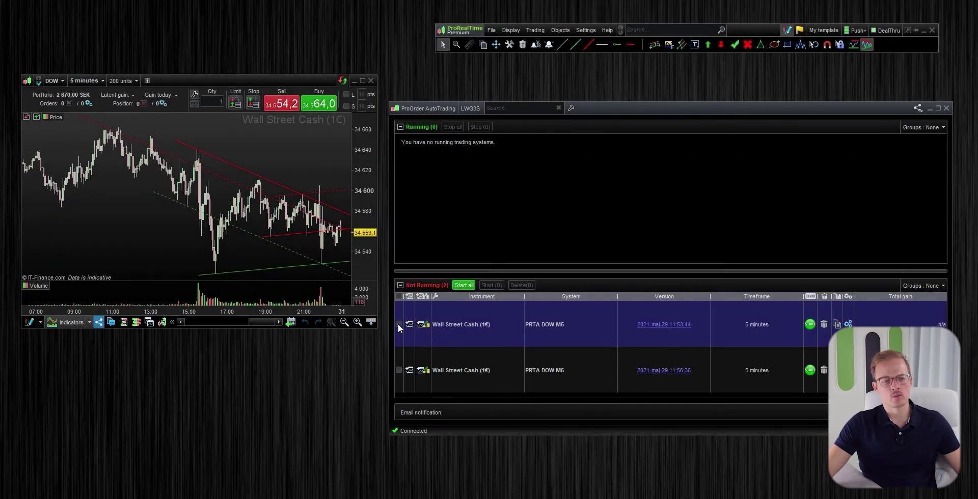